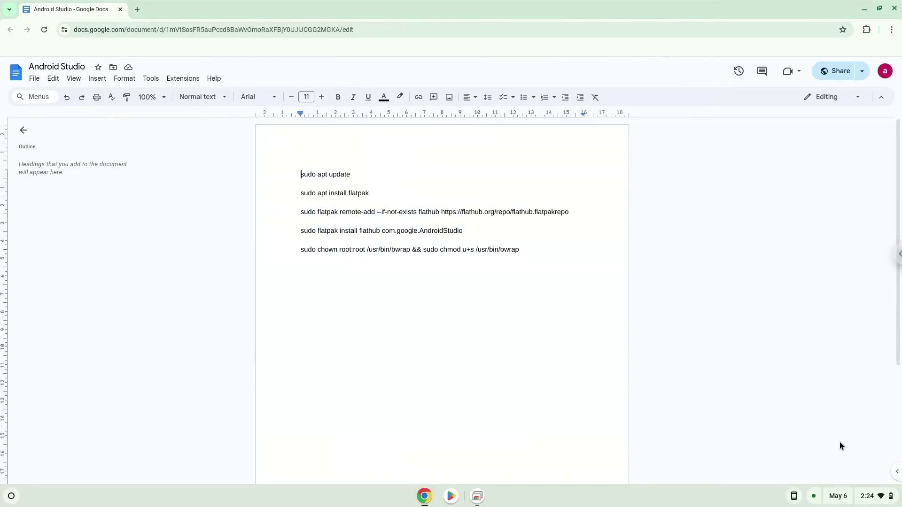
Step: Open Settings' About ChromeOS page and start the Linux development environment setup
{"action": "left_click", "coordinate": [872, 497]}
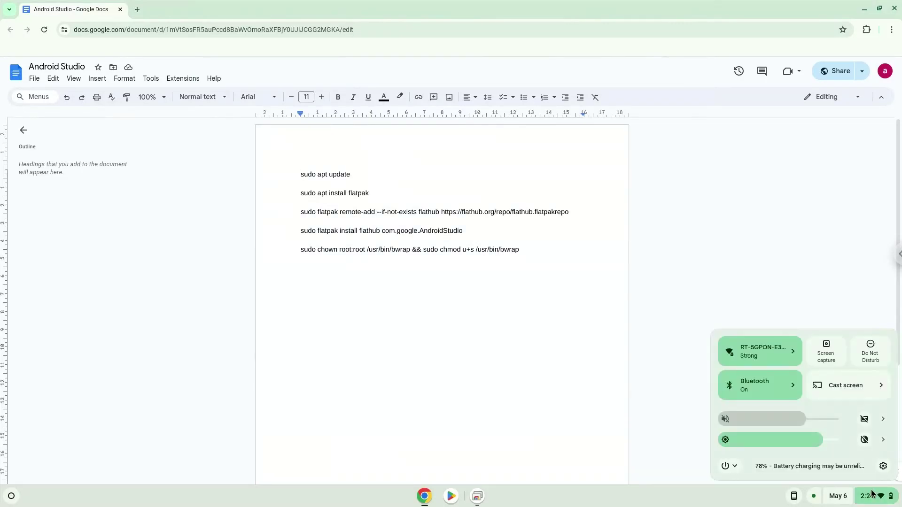
{"action": "left_click", "coordinate": [884, 467]}
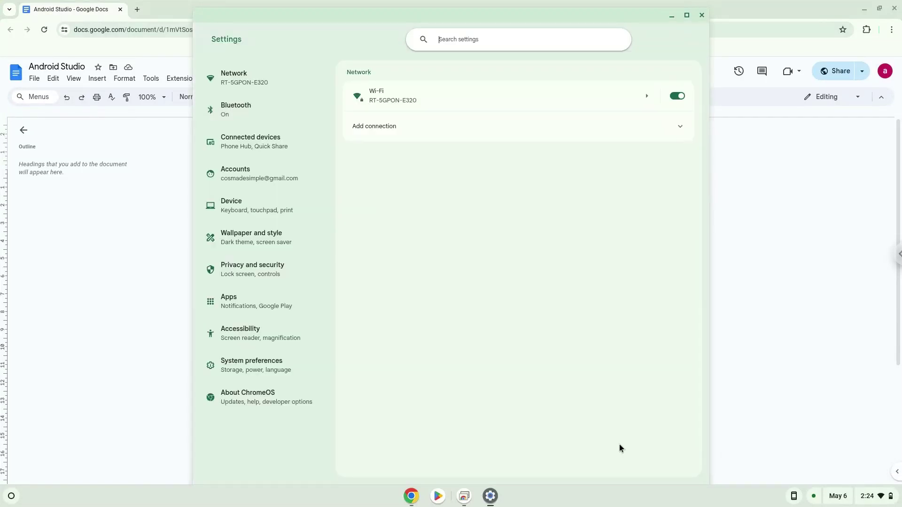
{"action": "left_click", "coordinate": [293, 404]}
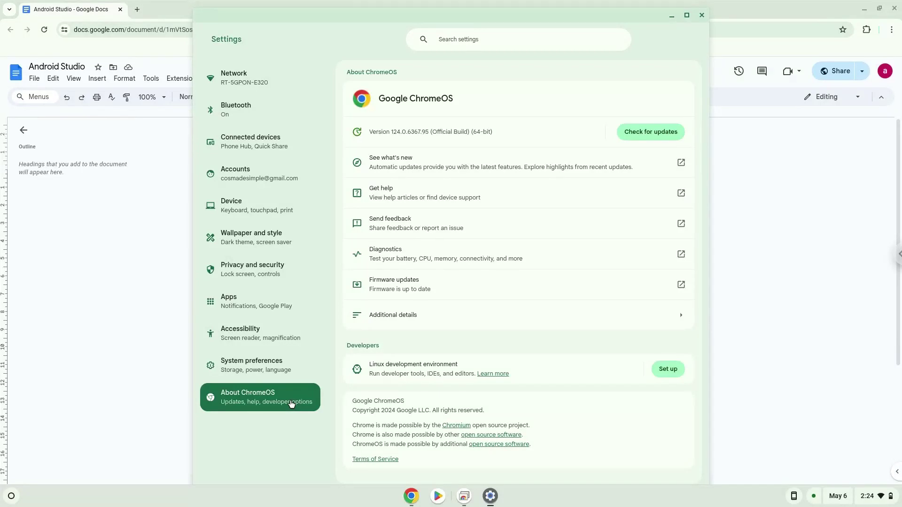
{"action": "left_click", "coordinate": [667, 369]}
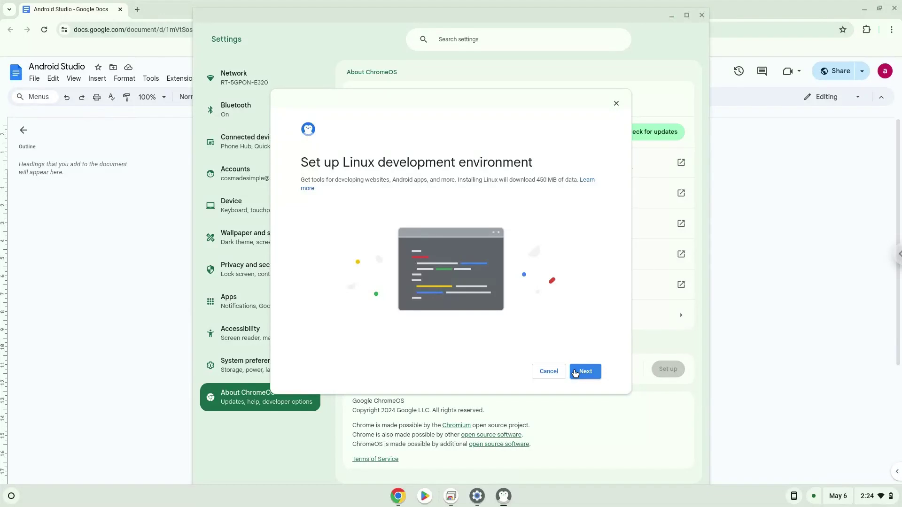
Step: Install Linux with the recommended 10.0 GB disk size
{"action": "left_click", "coordinate": [576, 374]}
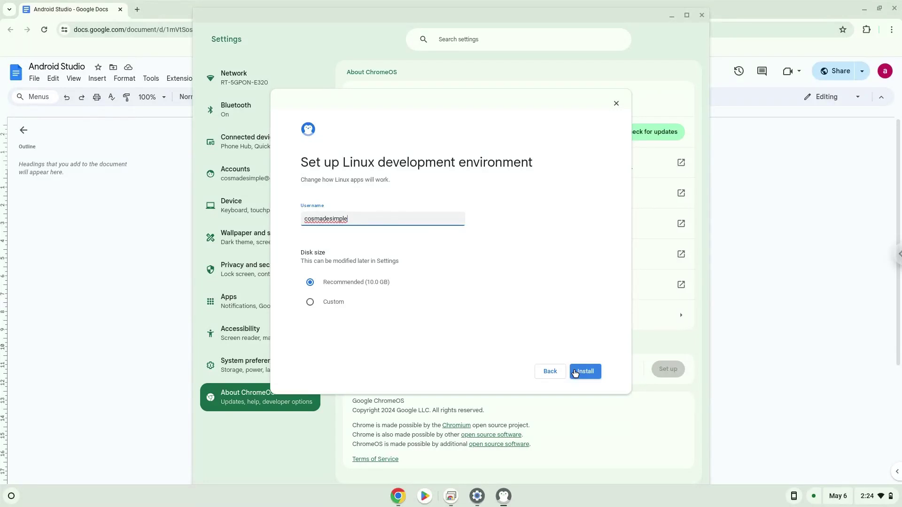
{"action": "left_click", "coordinate": [575, 374]}
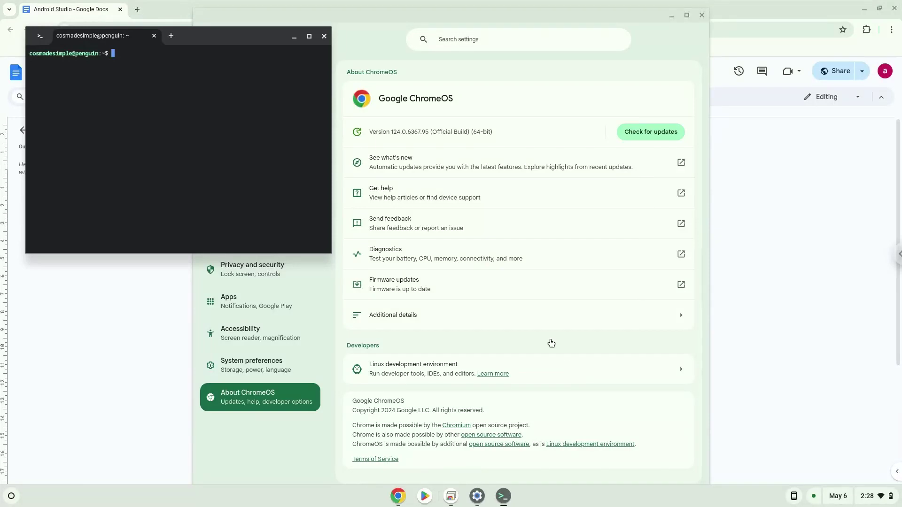
Step: Close the Linux terminal and Settings, and copy 'sudo apt update' from the notes
{"action": "left_click", "coordinate": [324, 36]}
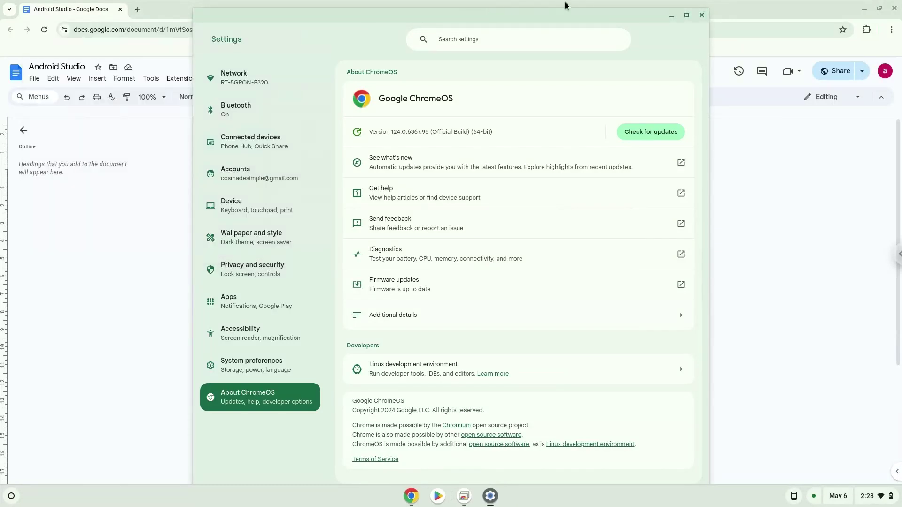
{"action": "left_click", "coordinate": [701, 16]}
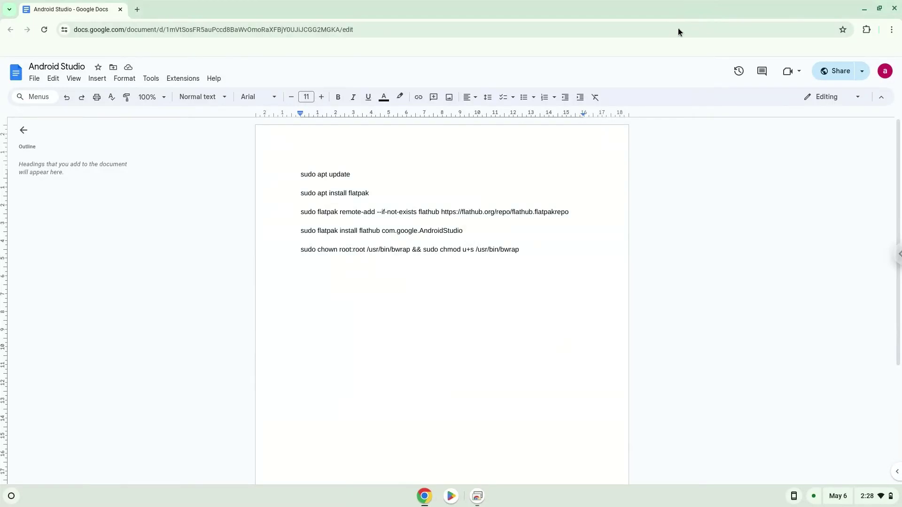
{"action": "triple_click", "coordinate": [321, 174]}
{"action": "right_click", "coordinate": [320, 174]}
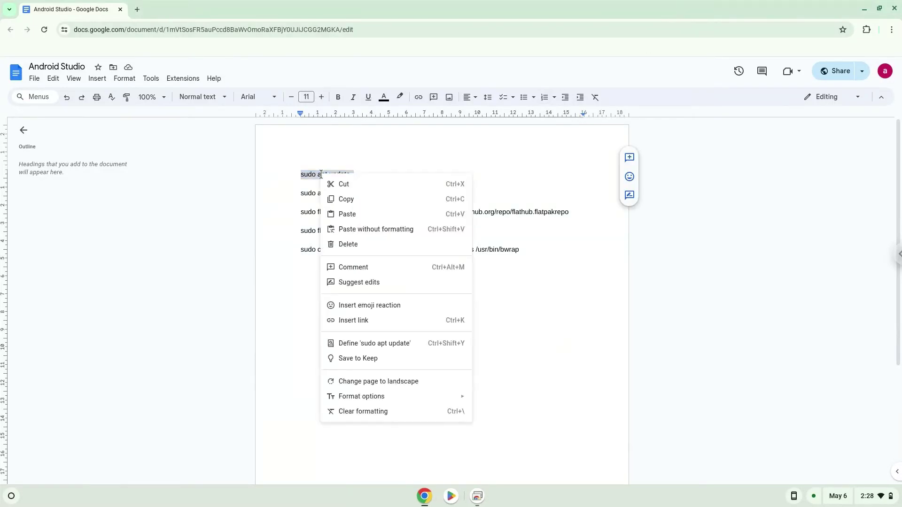
{"action": "left_click", "coordinate": [346, 199]}
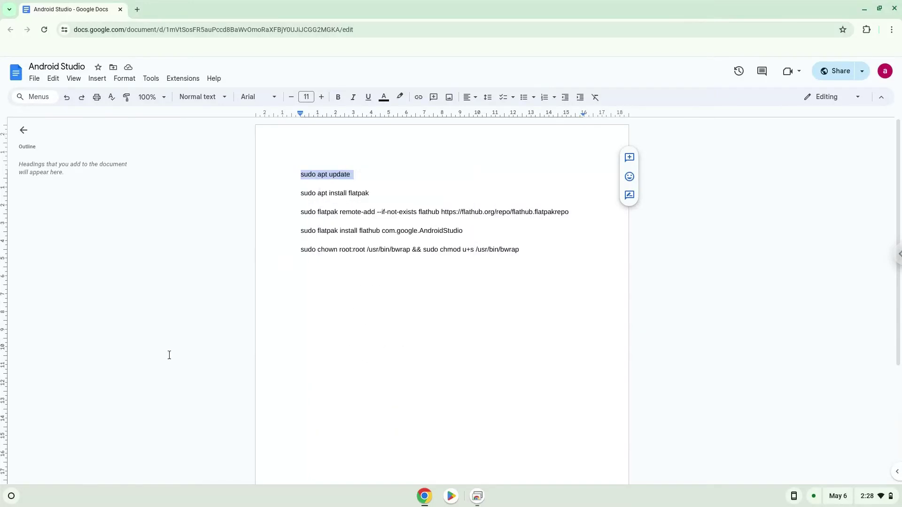
Step: Launch Terminal from the launcher on penguin and maximize its window
{"action": "left_click", "coordinate": [12, 496]}
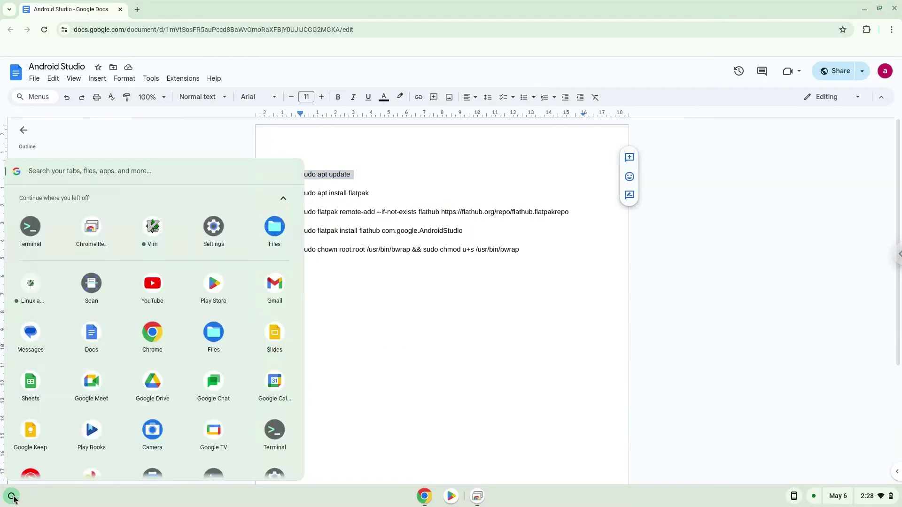
{"action": "left_click", "coordinate": [29, 233]}
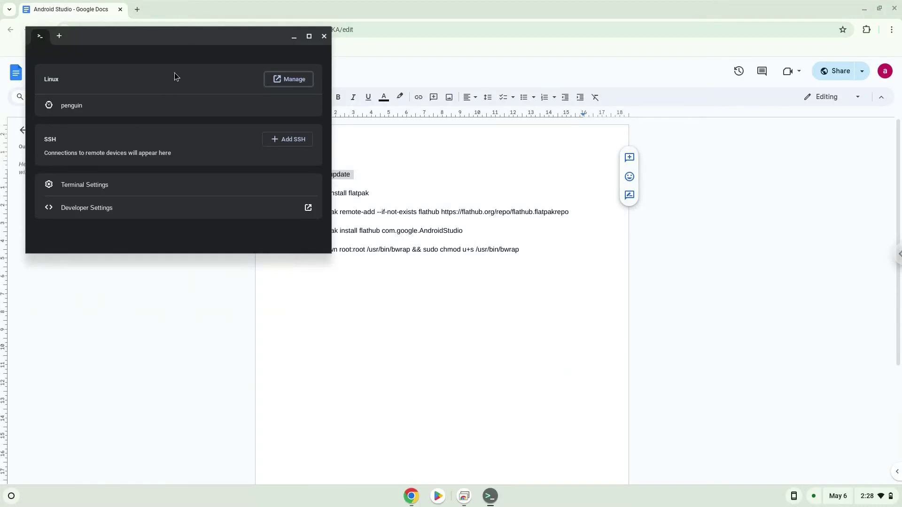
{"action": "double_click", "coordinate": [198, 43]}
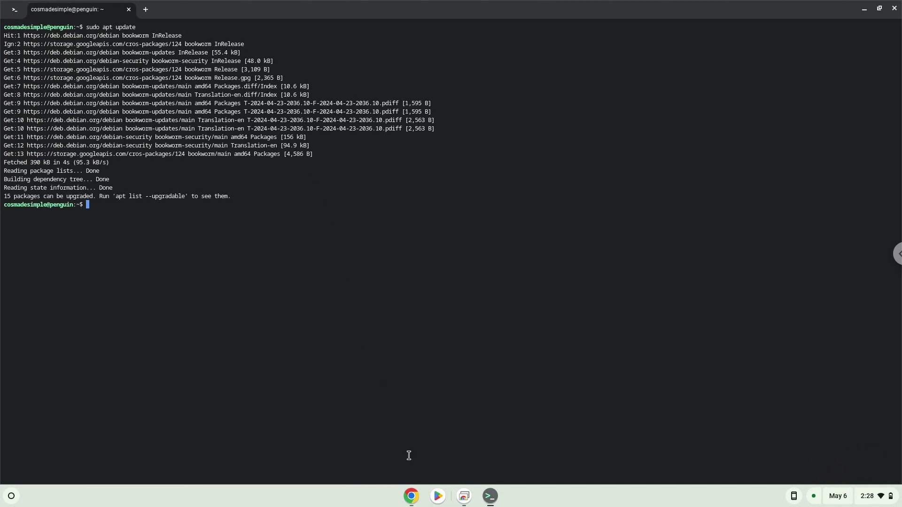
Step: Copy 'sudo apt install flatpak' from the notes, run it in Terminal, and confirm with Y
{"action": "left_click", "coordinate": [411, 497]}
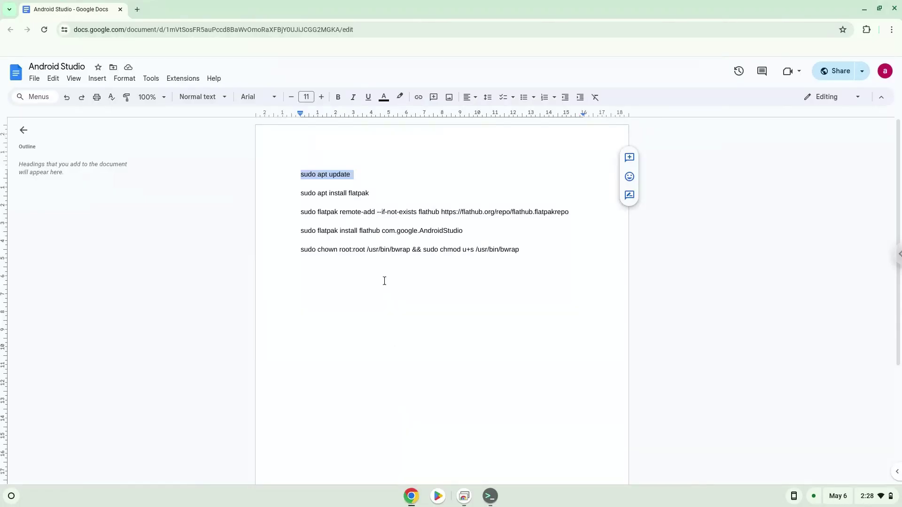
{"action": "triple_click", "coordinate": [343, 193]}
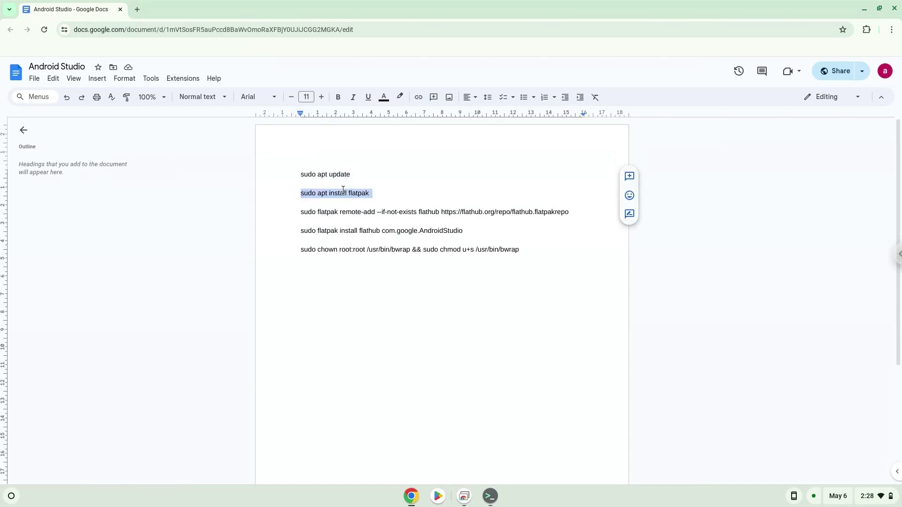
{"action": "right_click", "coordinate": [344, 193]}
{"action": "left_click", "coordinate": [362, 216]}
{"action": "left_click", "coordinate": [490, 495]}
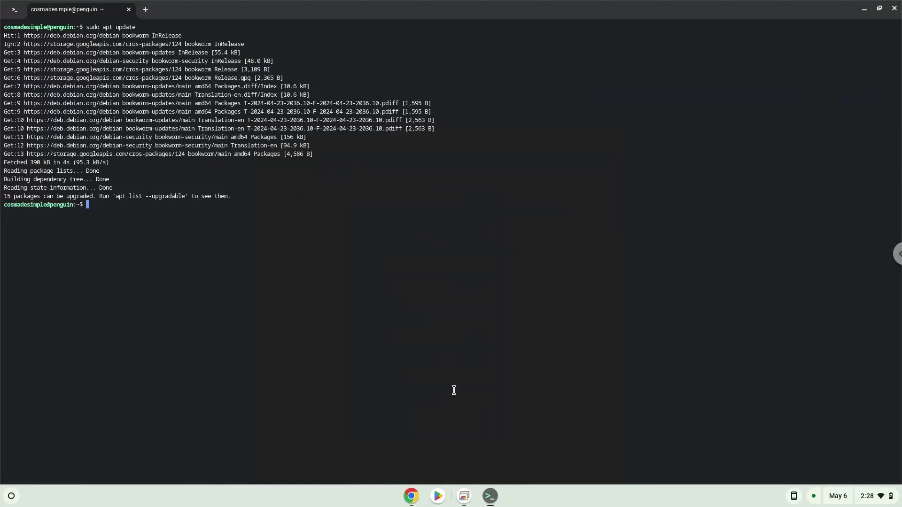
{"action": "right_click", "coordinate": [452, 390]}
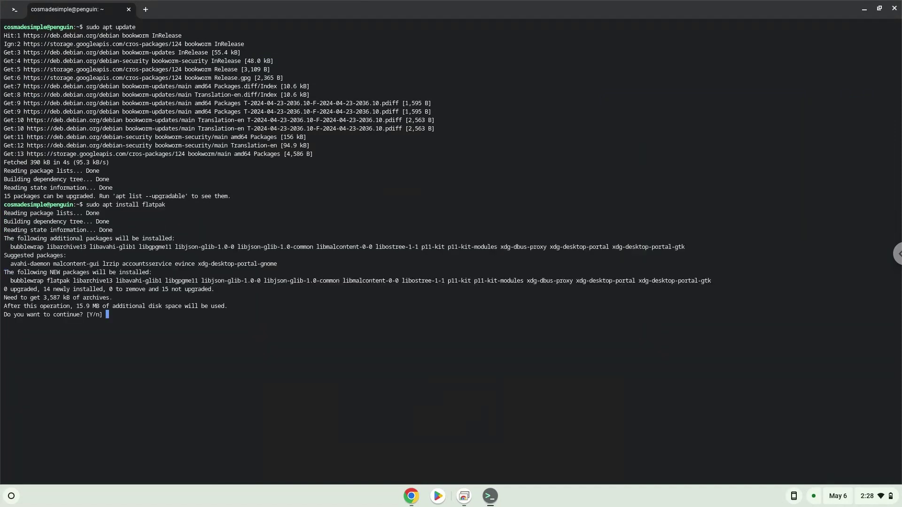
{"action": "key", "text": "Return"}
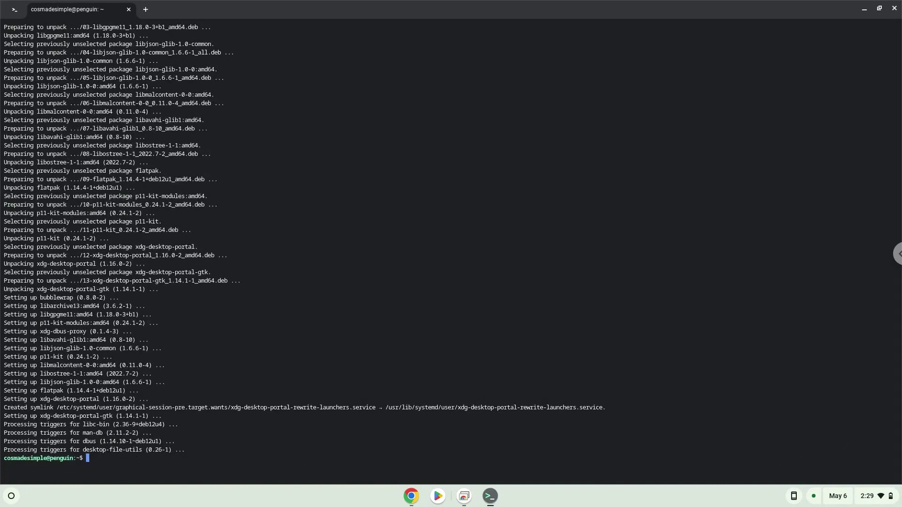
Step: Copy the Flathub 'flatpak remote-add' line from the notes and run it in Terminal
{"action": "left_click", "coordinate": [412, 498]}
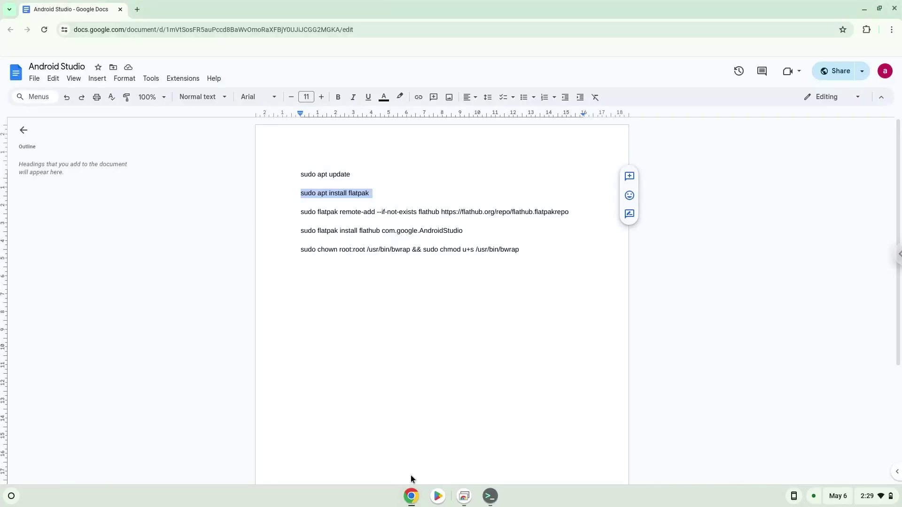
{"action": "triple_click", "coordinate": [402, 213]}
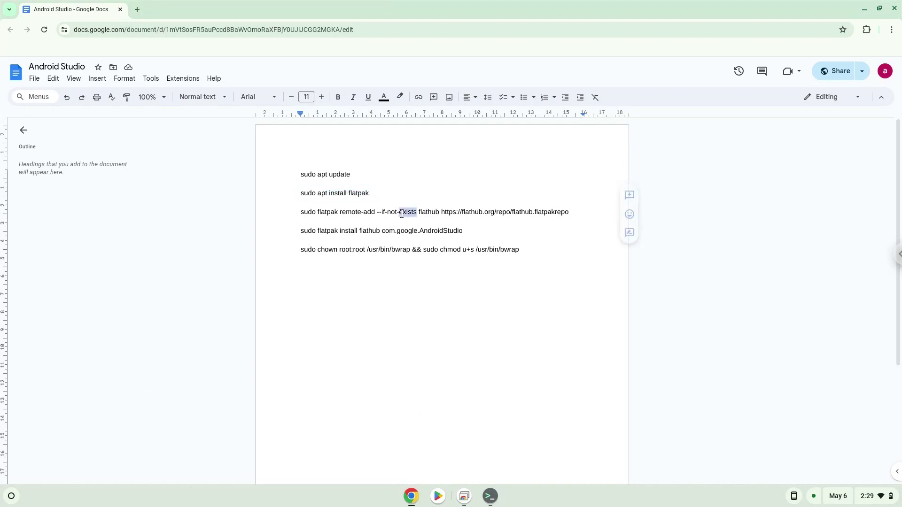
{"action": "right_click", "coordinate": [402, 213]}
{"action": "left_click", "coordinate": [424, 241]}
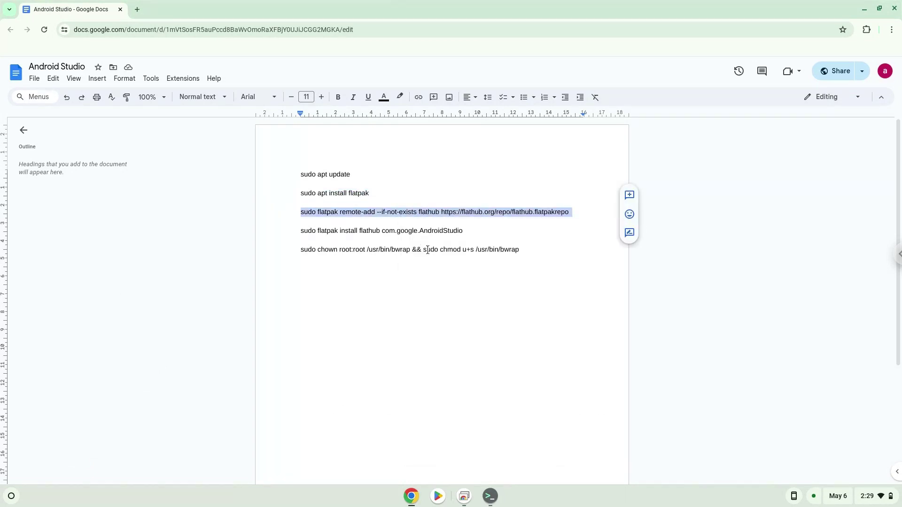
{"action": "left_click", "coordinate": [490, 496]}
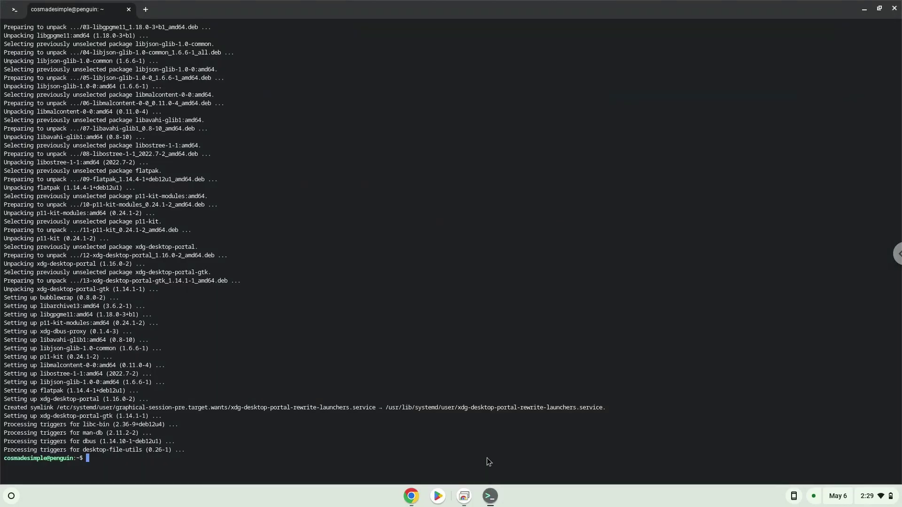
{"action": "key", "text": "ctrl+shift+v"}
{"action": "key", "text": "Return"}
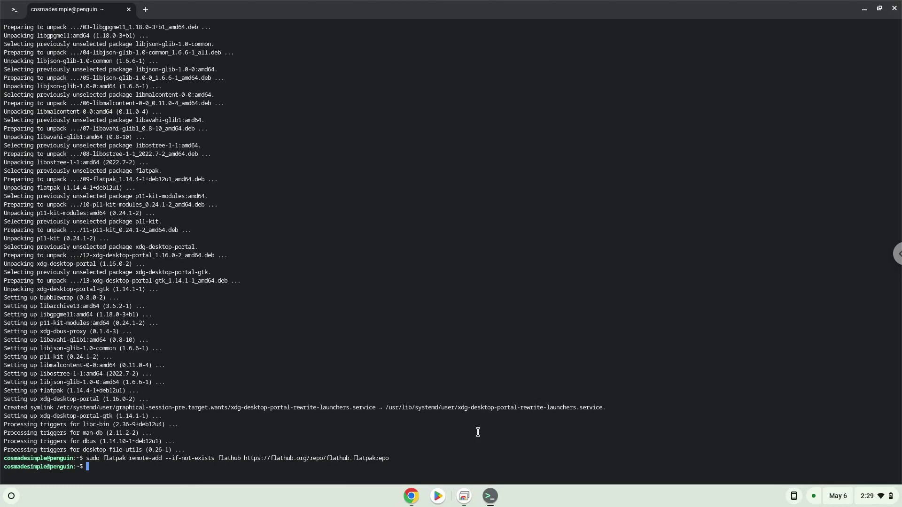
Step: Copy the Android Studio 'flatpak install' line from the Google Docs notes
{"action": "left_click", "coordinate": [412, 496]}
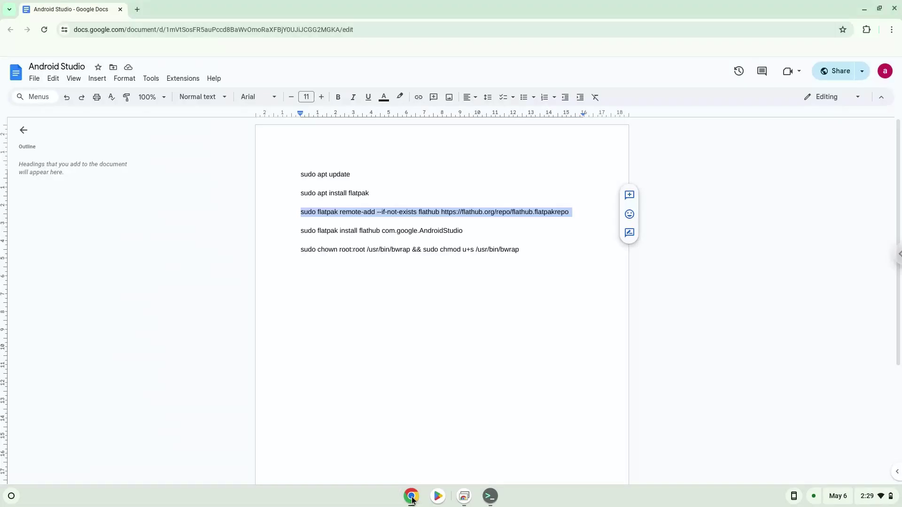
{"action": "triple_click", "coordinate": [399, 232]}
{"action": "right_click", "coordinate": [400, 232]}
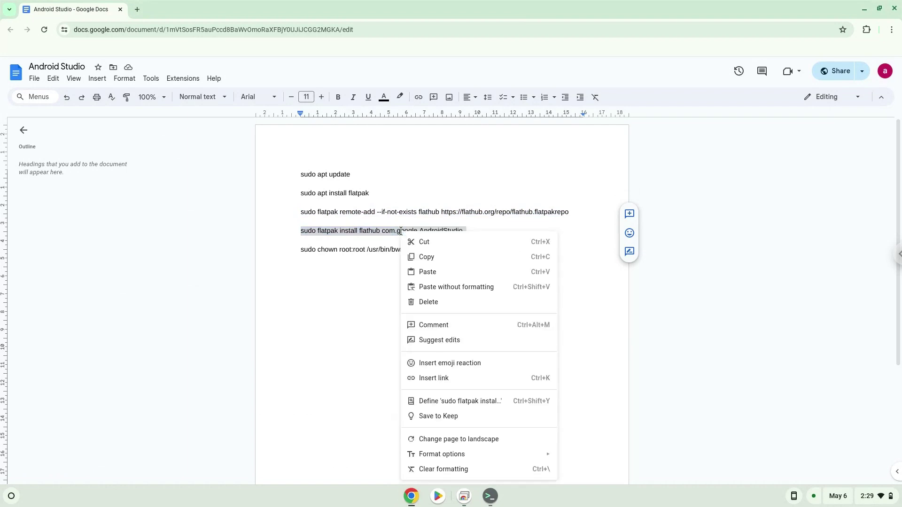
{"action": "left_click", "coordinate": [426, 257]}
Step: Run the install in Terminal, accepting the runtime and package prompts, then return to Docs
{"action": "left_click", "coordinate": [490, 497]}
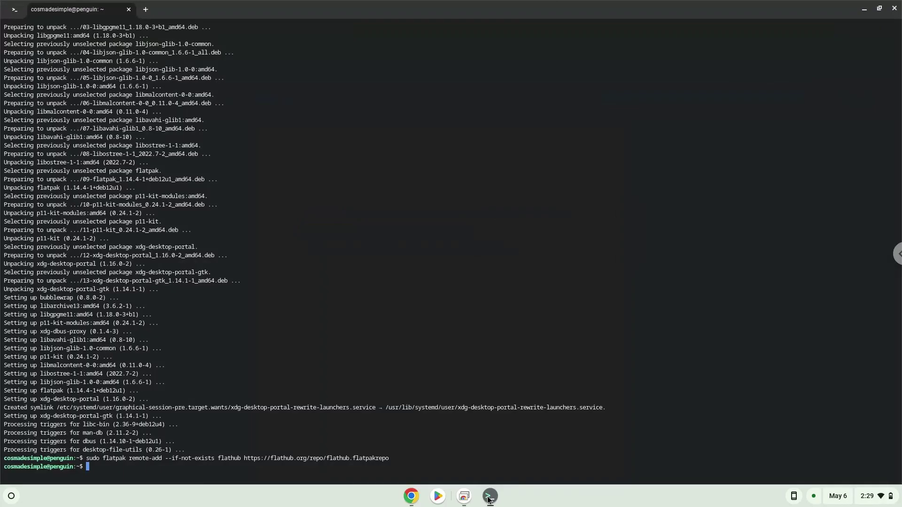
{"action": "right_click", "coordinate": [452, 398]}
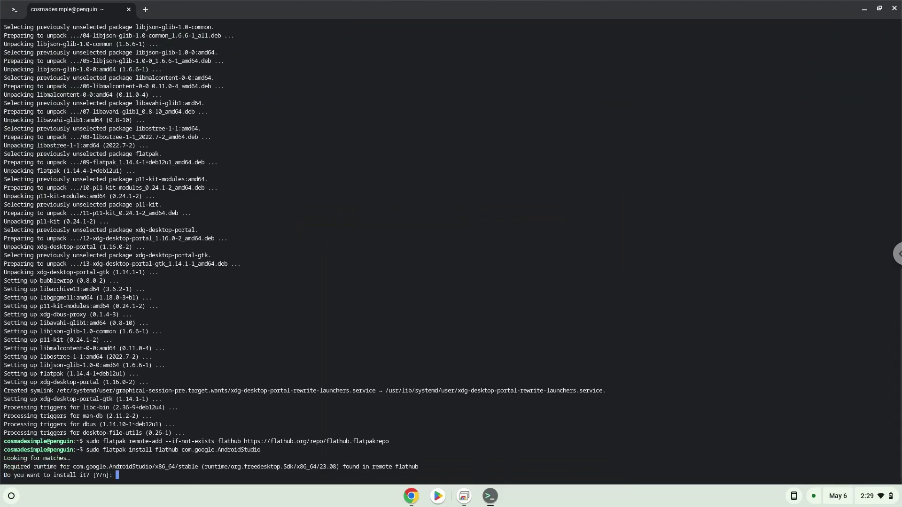
{"action": "key", "text": "Return"}
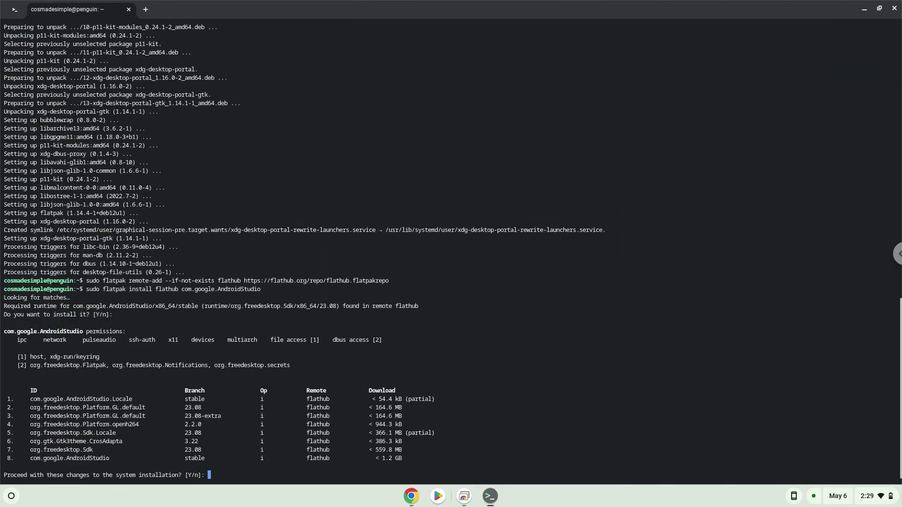
{"action": "key", "text": "Return"}
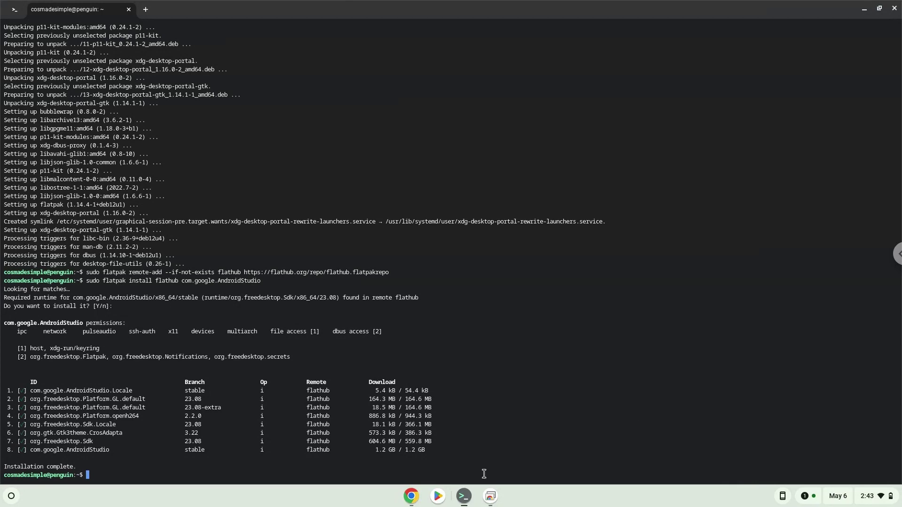
{"action": "left_click", "coordinate": [406, 498]}
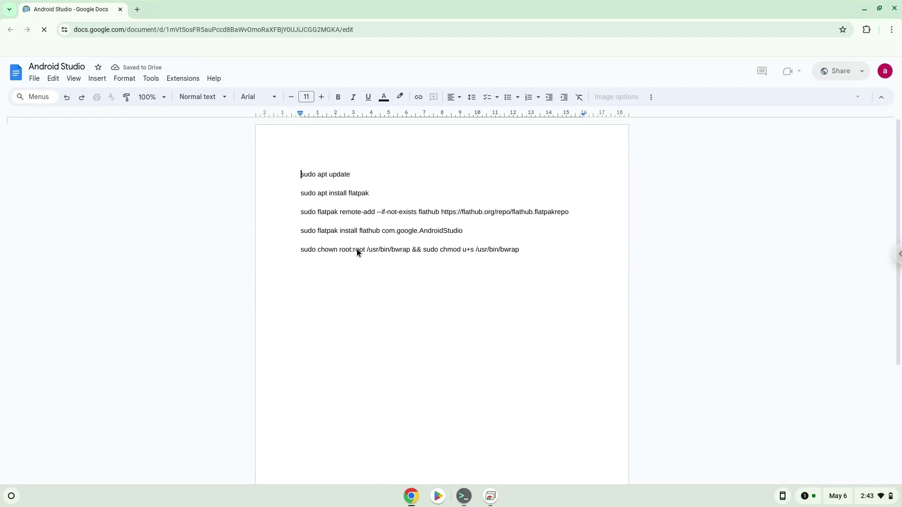
Step: Copy the bwrap chown and chmod line from Docs, run it in Terminal, and close Terminal
{"action": "double_click", "coordinate": [357, 248]}
{"action": "left_click", "coordinate": [357, 249]}
{"action": "double_click", "coordinate": [358, 249]}
{"action": "triple_click", "coordinate": [357, 248]}
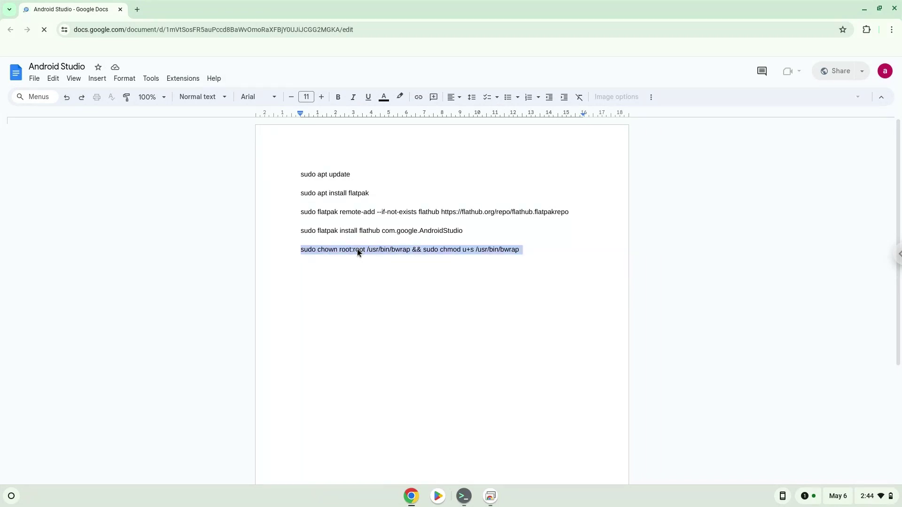
{"action": "right_click", "coordinate": [358, 251]}
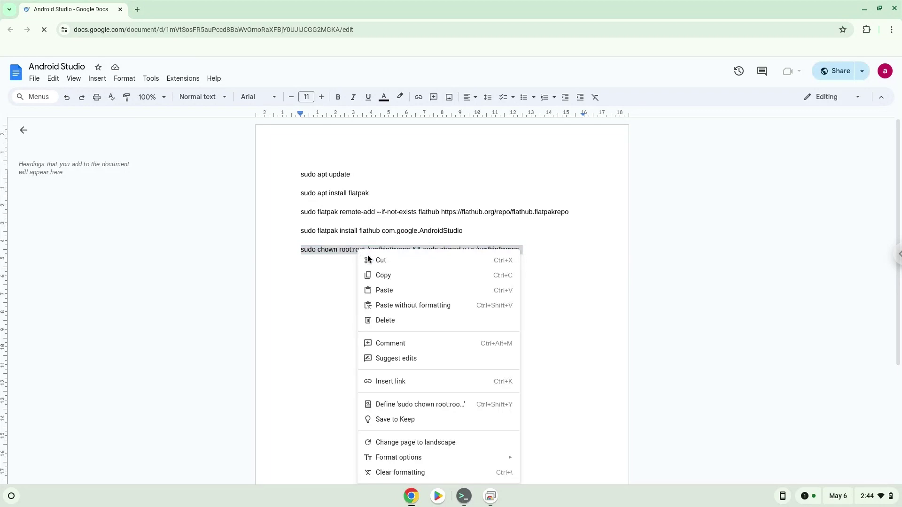
{"action": "left_click", "coordinate": [382, 277]}
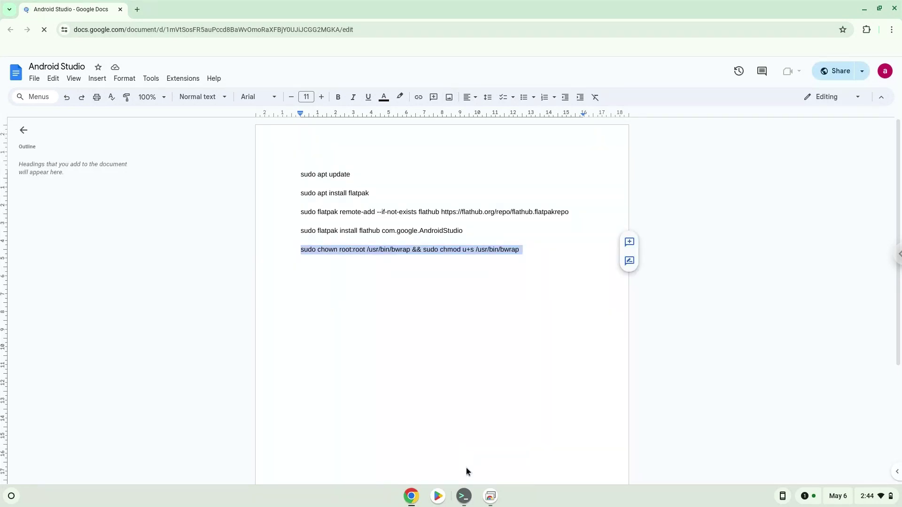
{"action": "left_click", "coordinate": [463, 496]}
{"action": "key", "text": "ctrl+shift+v"}
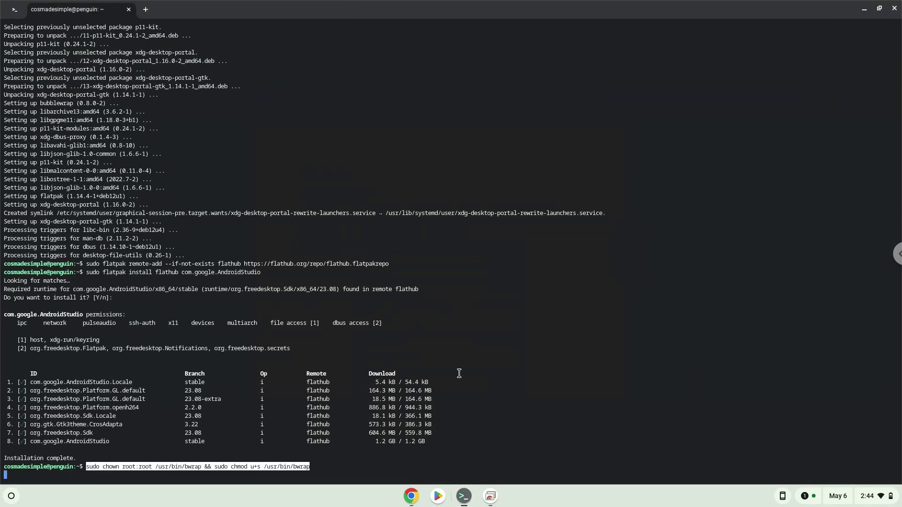
{"action": "key", "text": "Return"}
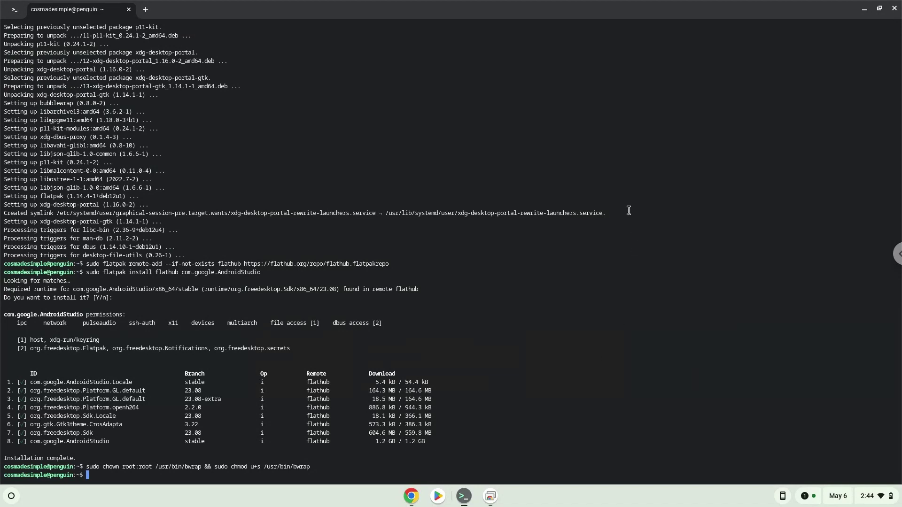
{"action": "left_click", "coordinate": [893, 10]}
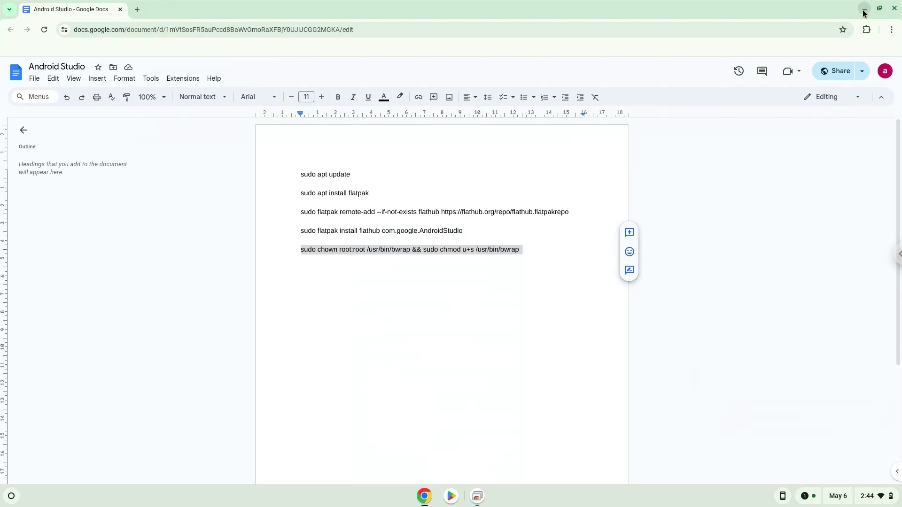
Step: Launch Android Studio from the launcher, skip importing settings, and answer the usage-data prompt
{"action": "left_click", "coordinate": [864, 9]}
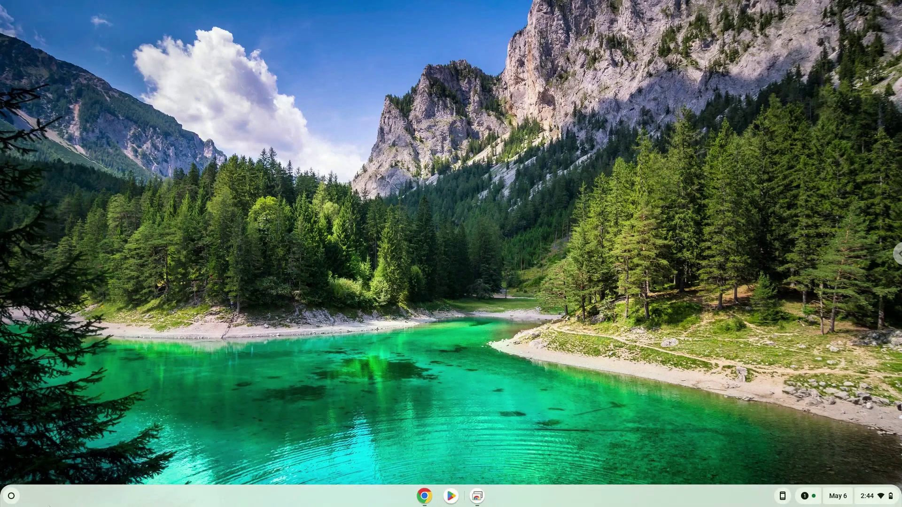
{"action": "left_click", "coordinate": [13, 496]}
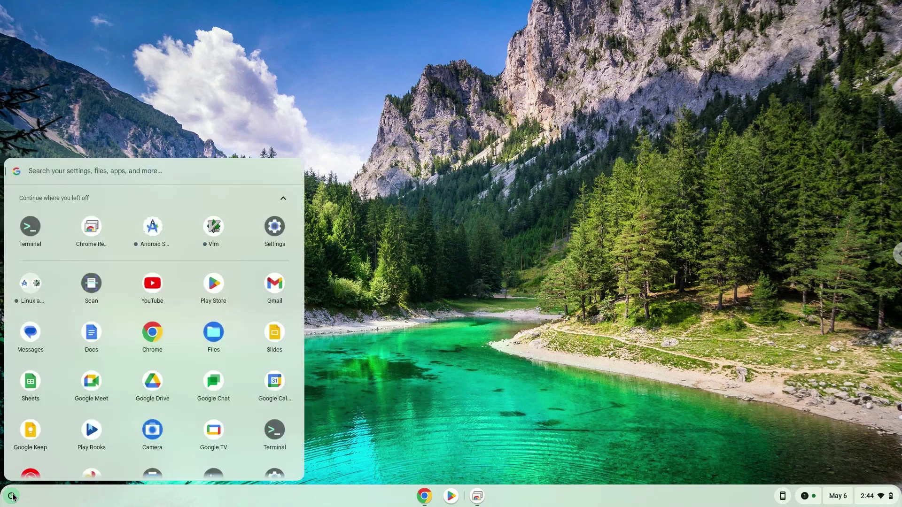
{"action": "left_click", "coordinate": [158, 228]}
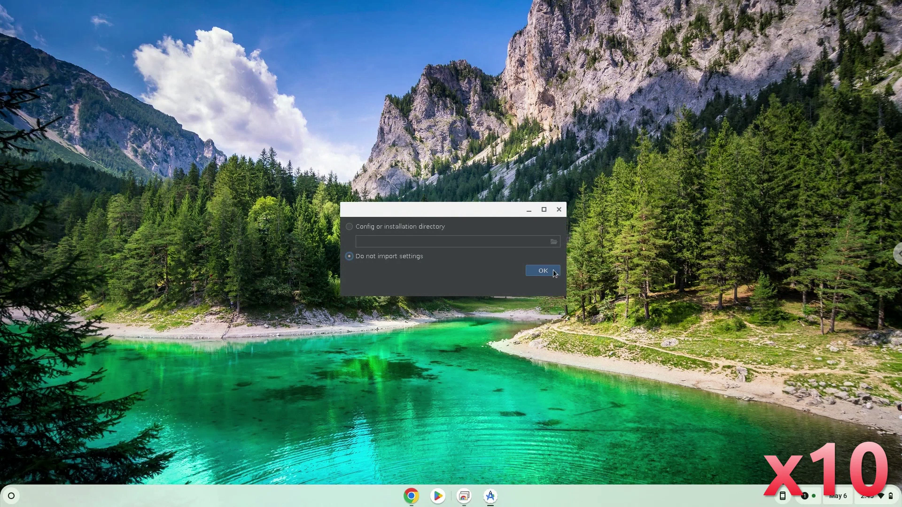
{"action": "left_click", "coordinate": [543, 271]}
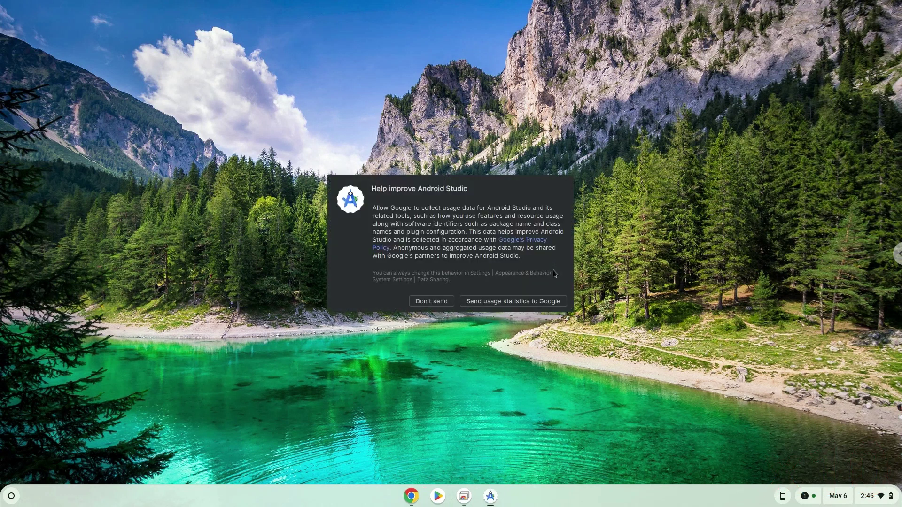
{"action": "left_click", "coordinate": [534, 303]}
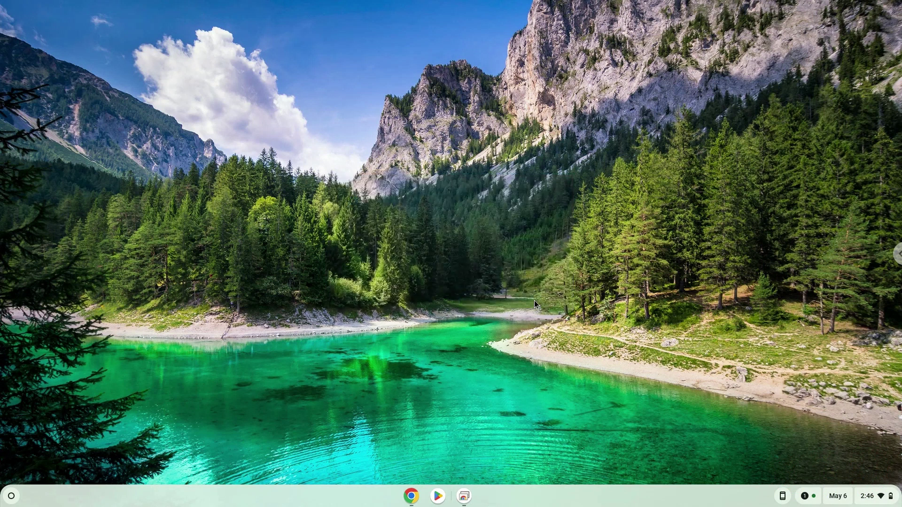